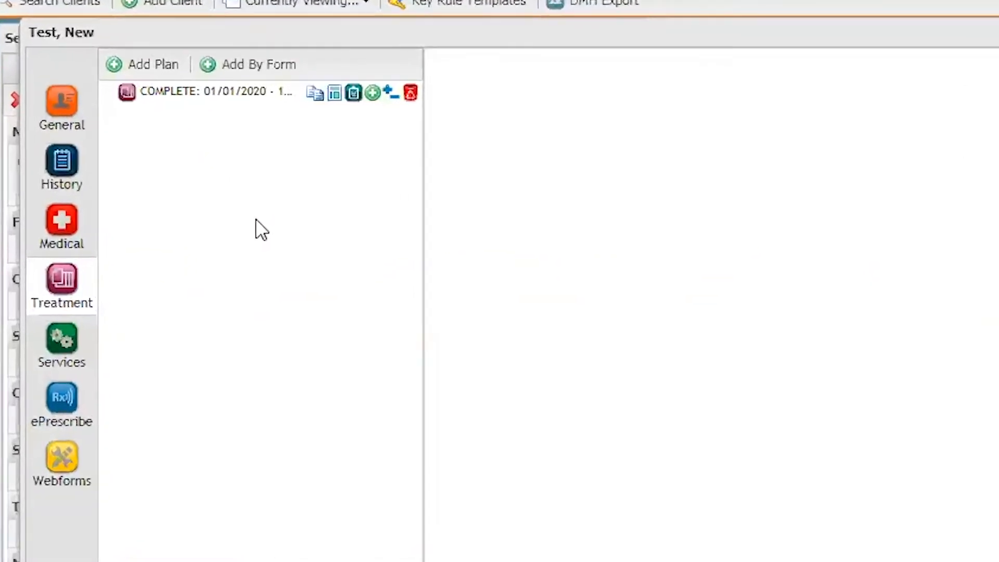
# Add a new Recovery Support Plan (2.0) form to the treatment plan's webforms.
pyautogui.click(388, 95)
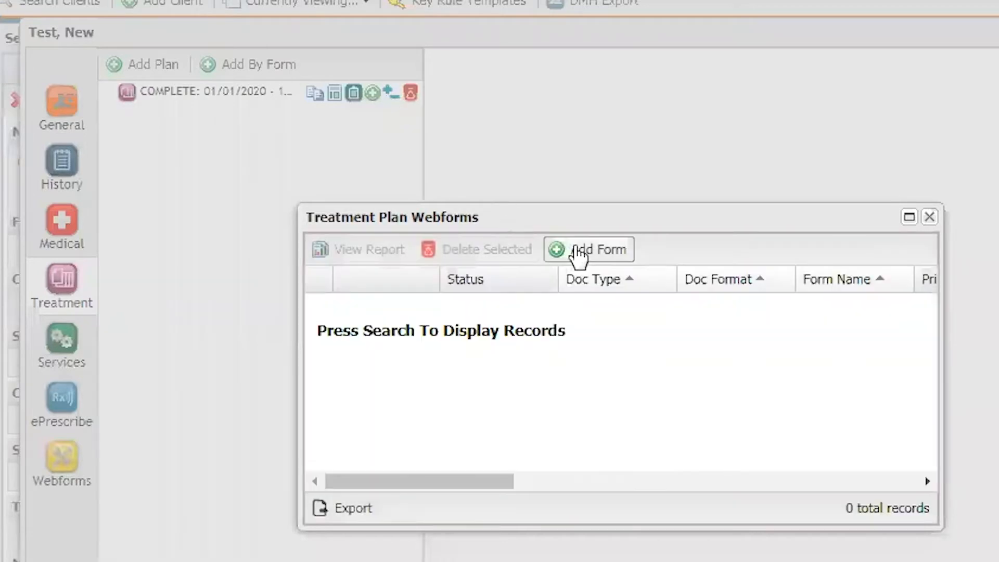
pyautogui.click(574, 252)
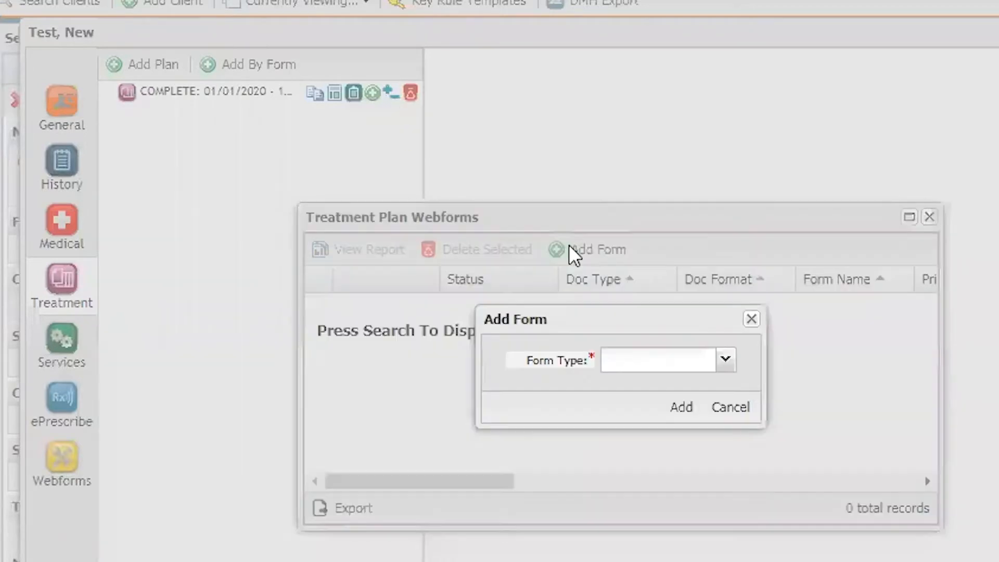
pyautogui.click(725, 360)
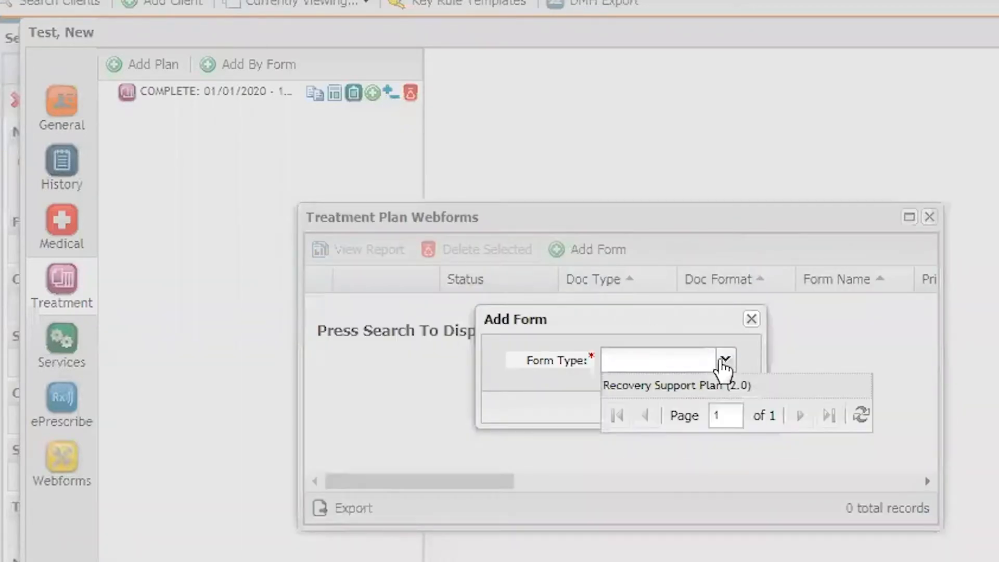
pyautogui.click(645, 385)
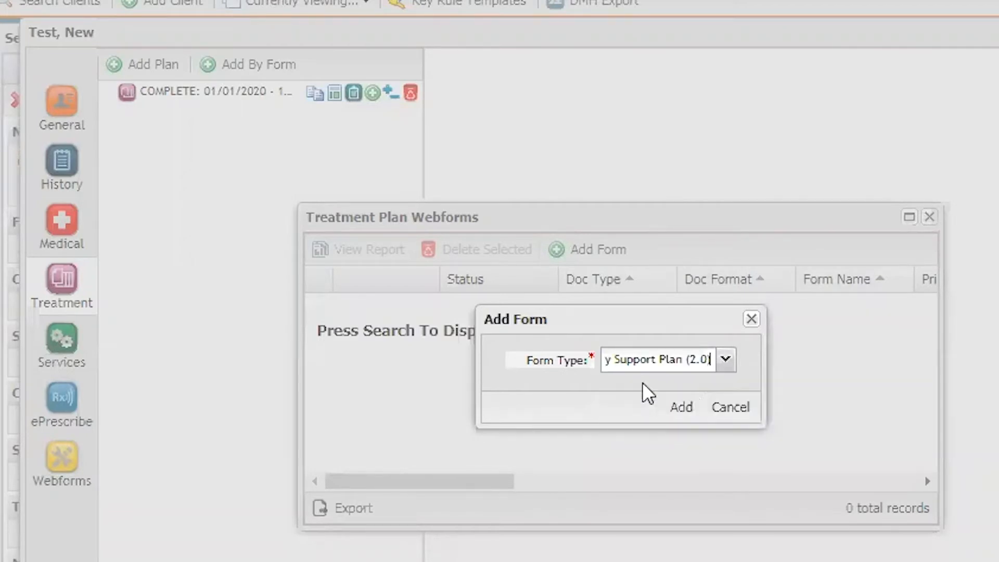
pyautogui.click(682, 408)
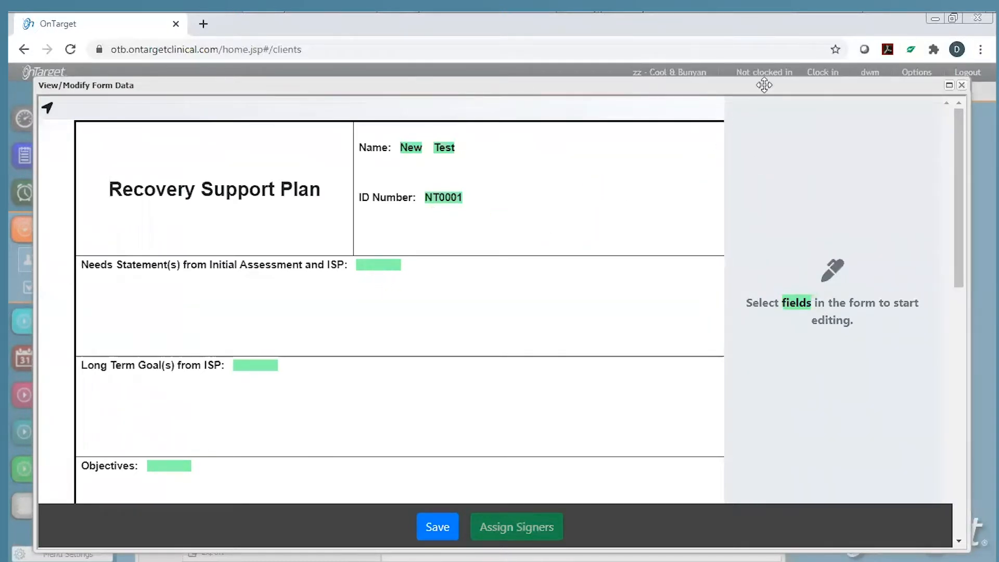
# Fill in the needs statement, long term goals, objectives, strategies, and 'Qualified Professional' as responsible.
pyautogui.write('Please enter the Ne')
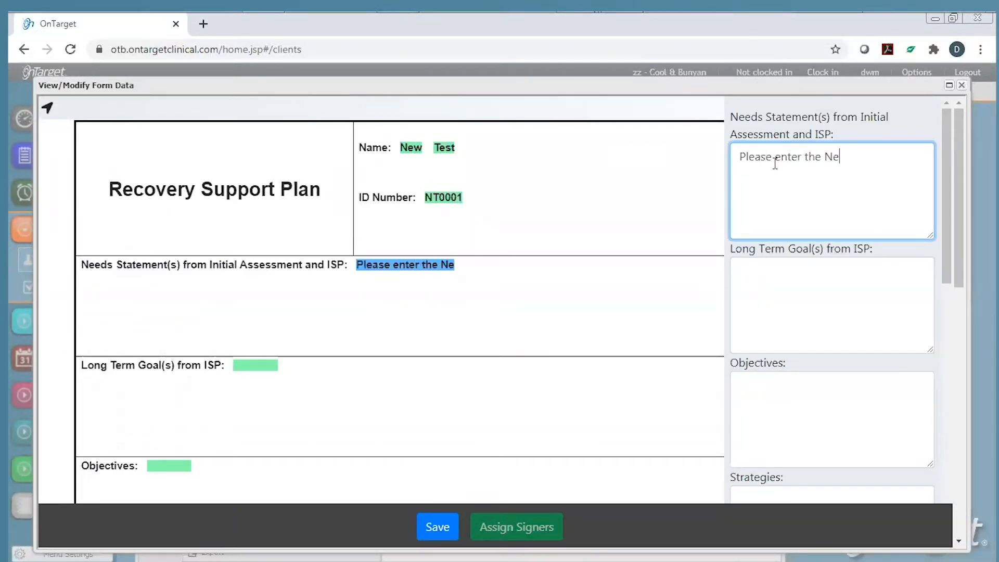
pyautogui.write('eds Statement(s) f')
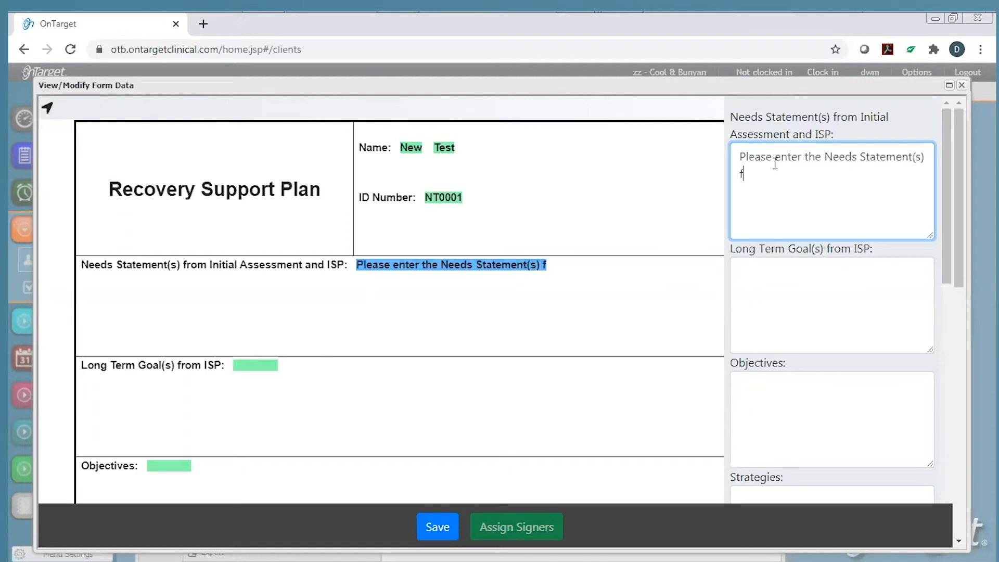
pyautogui.write('rom Initial Assessment and ISP')
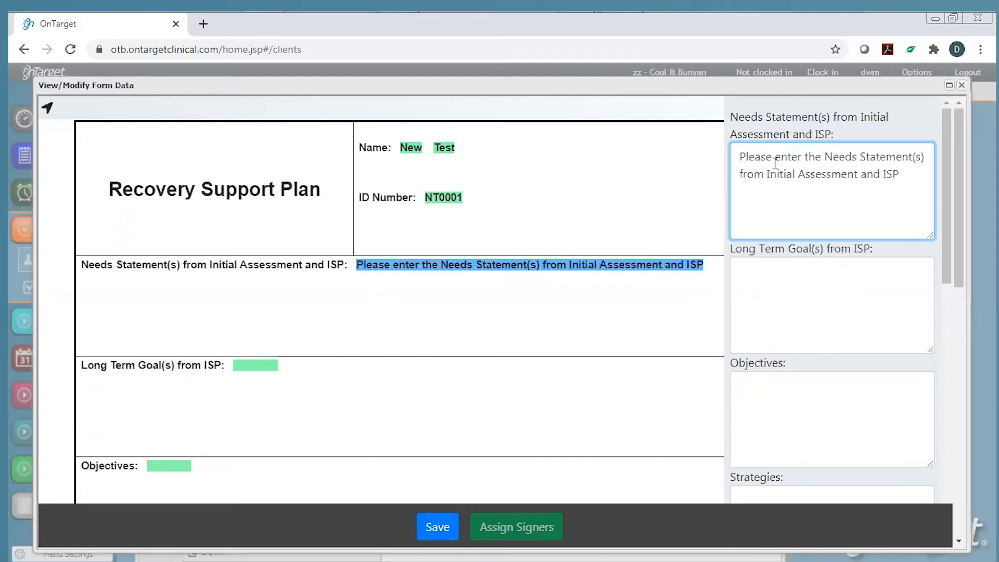
pyautogui.press('Tab')
pyautogui.write('Long Term goals go here...')
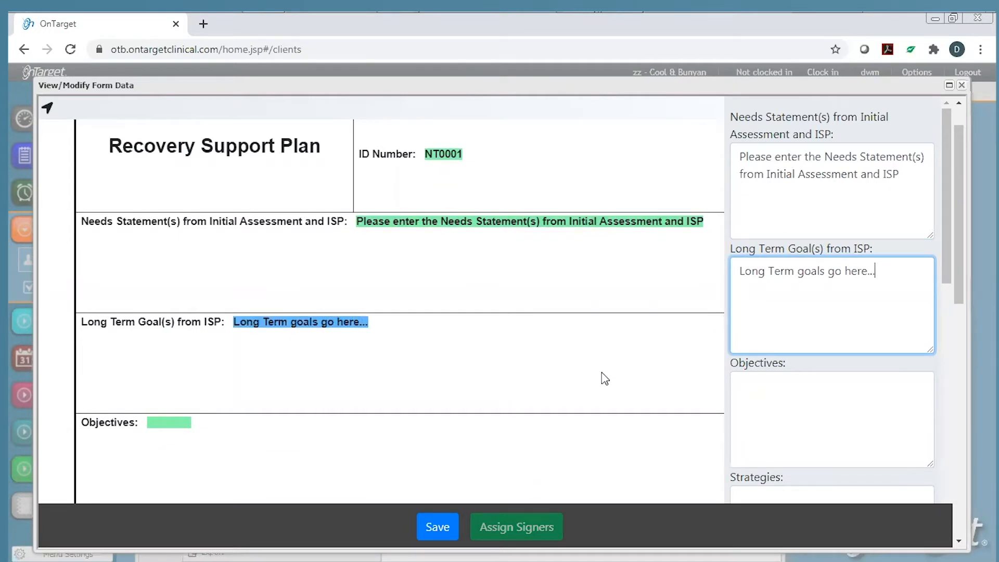
pyautogui.press('Tab')
pyautogui.write('Object')
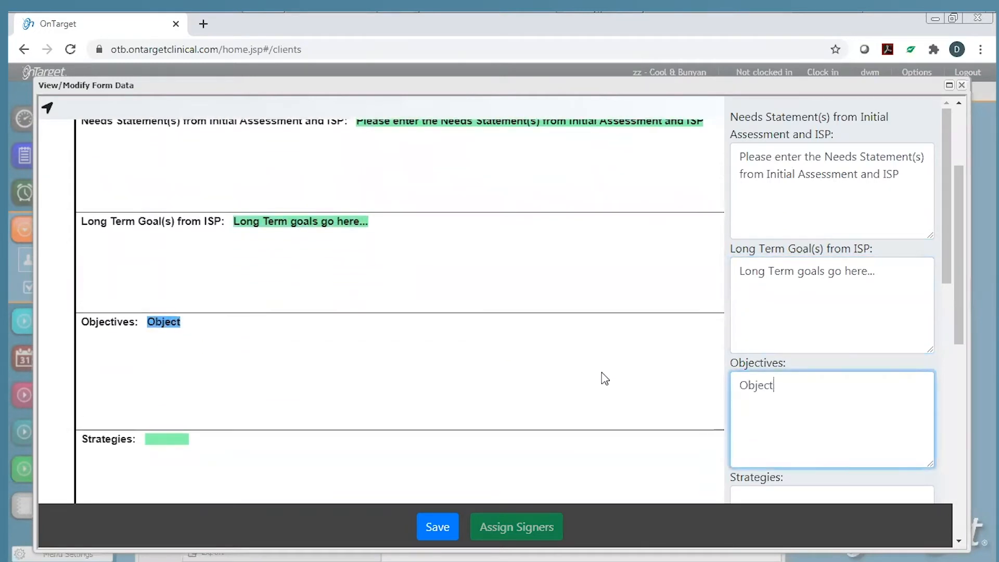
pyautogui.write('ives go here...')
pyautogui.press('Tab')
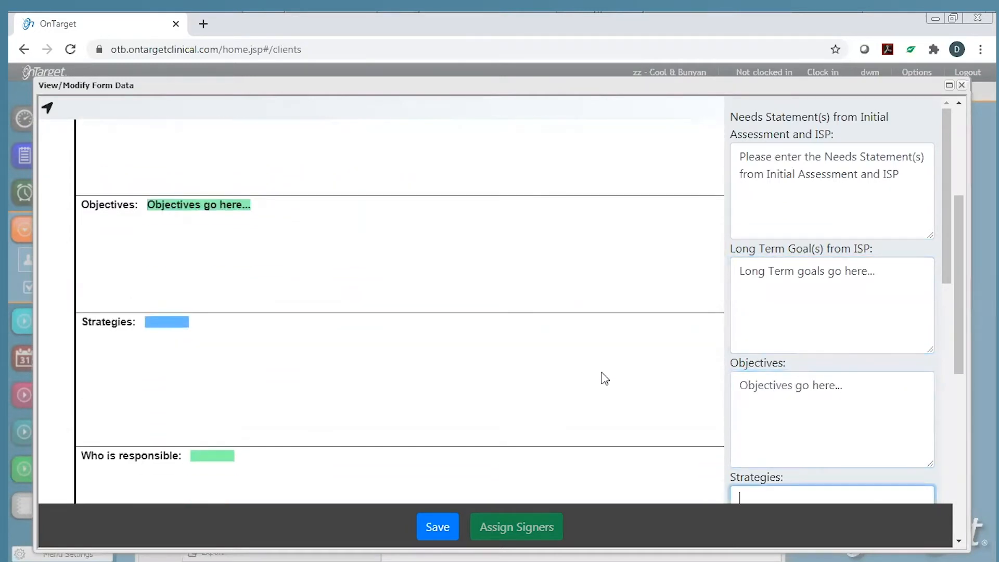
pyautogui.write('Strategies...')
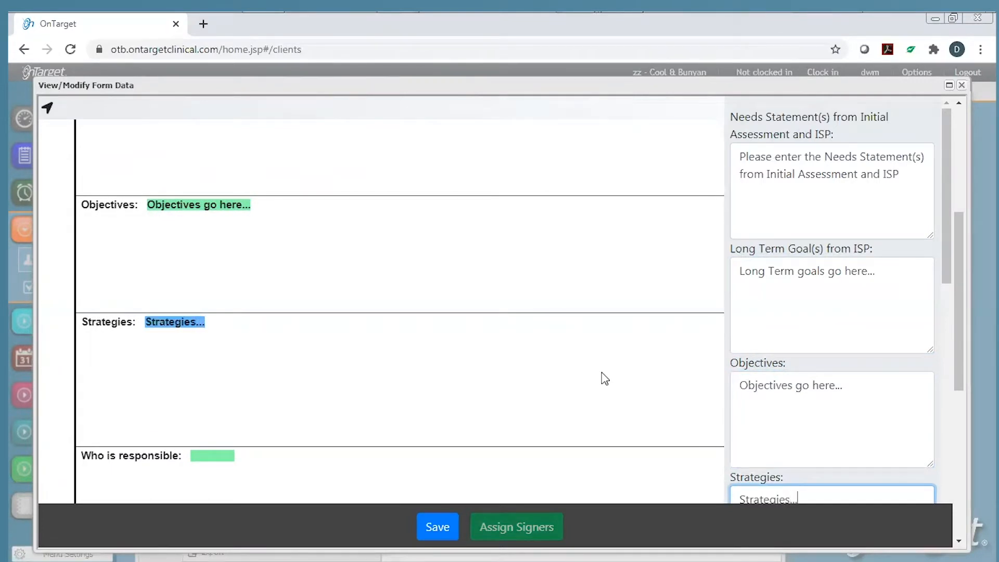
pyautogui.press('Tab')
pyautogui.write('Qualified Professional')
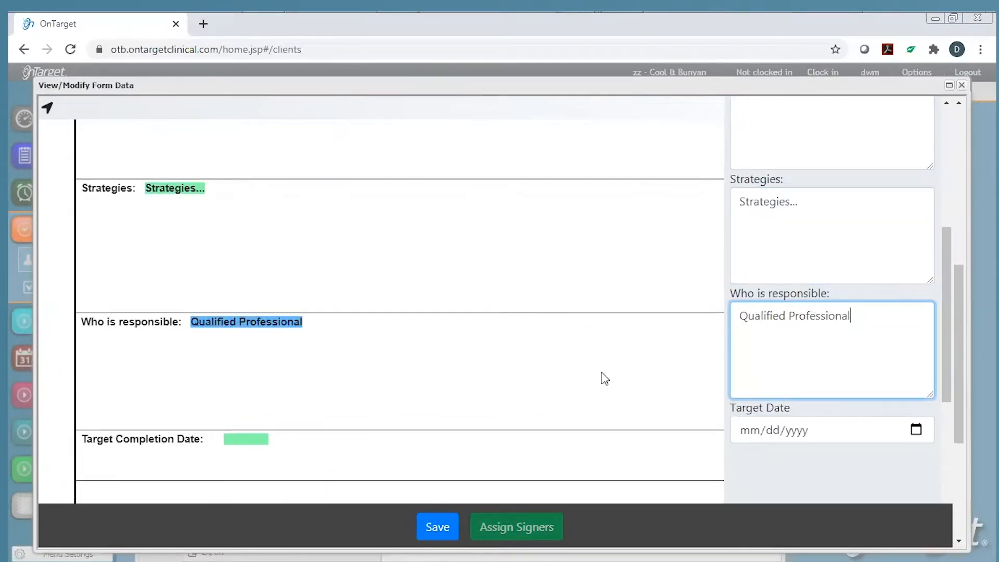
# Set the target date to 12/31/2020 from the calendar.
pyautogui.press('Tab')
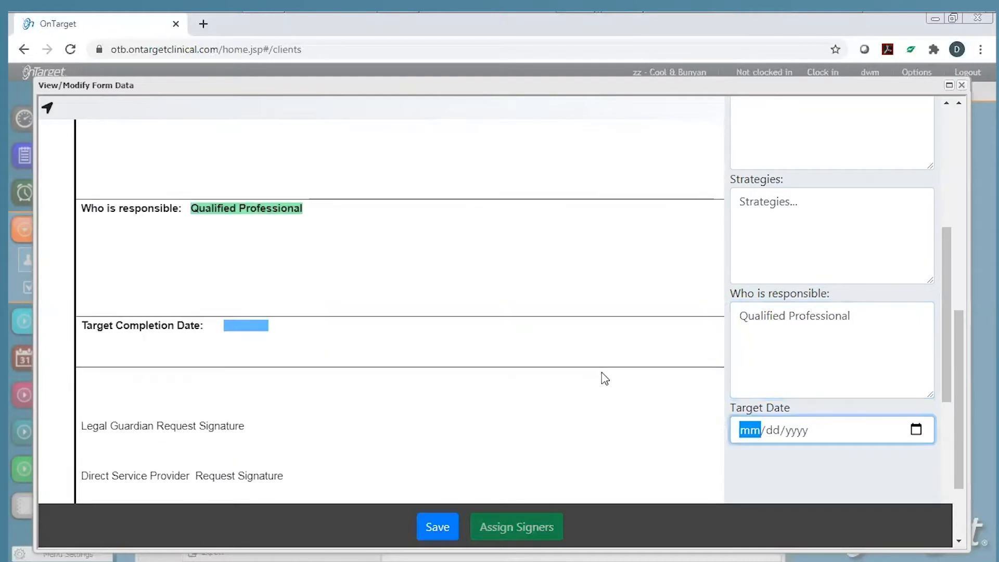
pyautogui.click(916, 430)
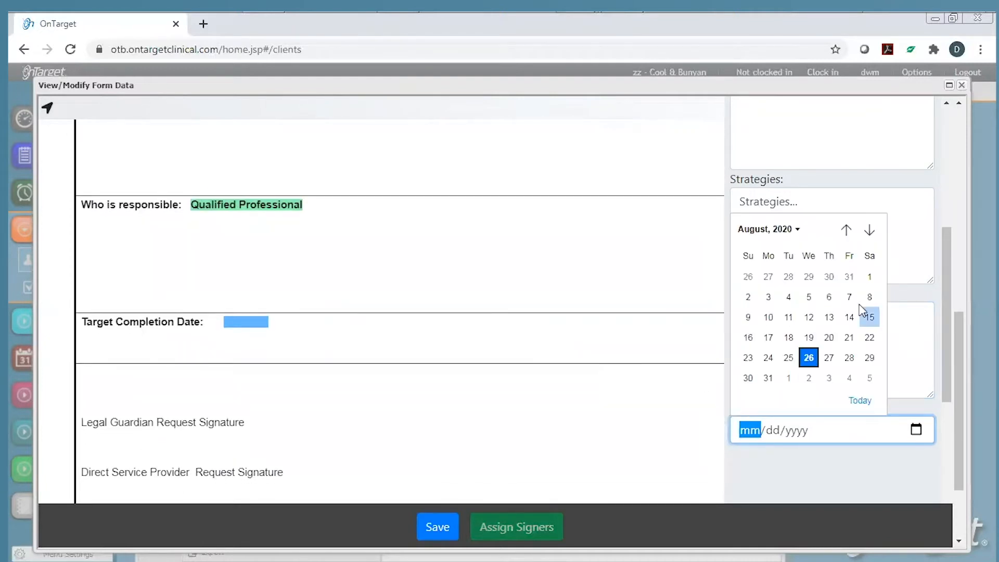
pyautogui.click(870, 230)
pyautogui.click(870, 230)
pyautogui.click(869, 230)
pyautogui.click(869, 230)
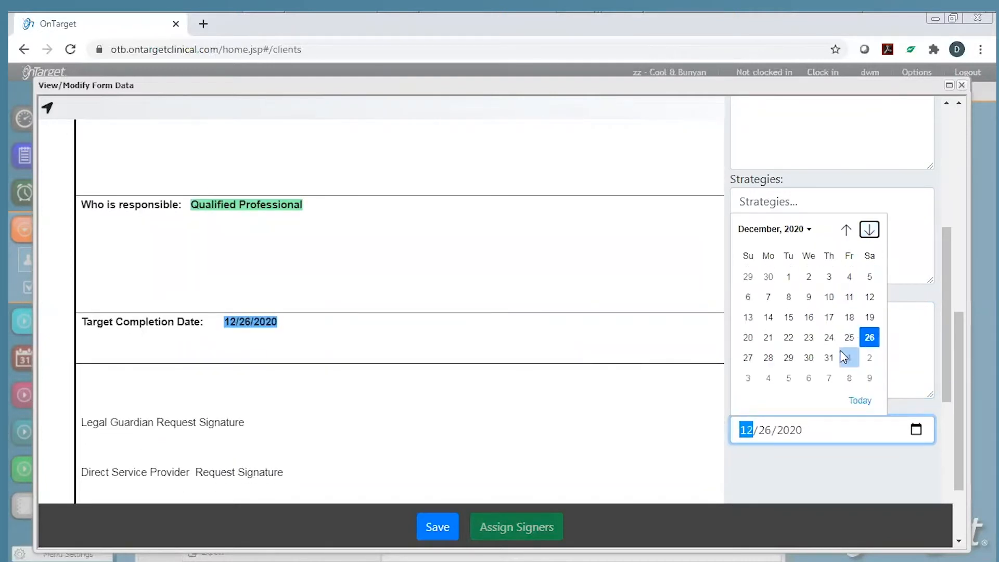
pyautogui.click(829, 357)
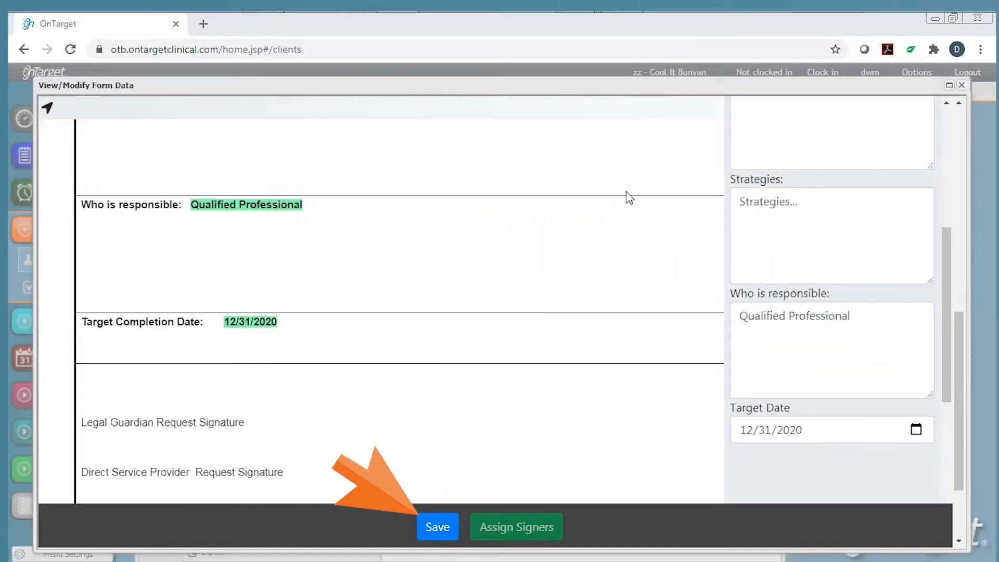
# Save the completed Recovery Support Plan and begin assigning its signers.
pyautogui.click(437, 525)
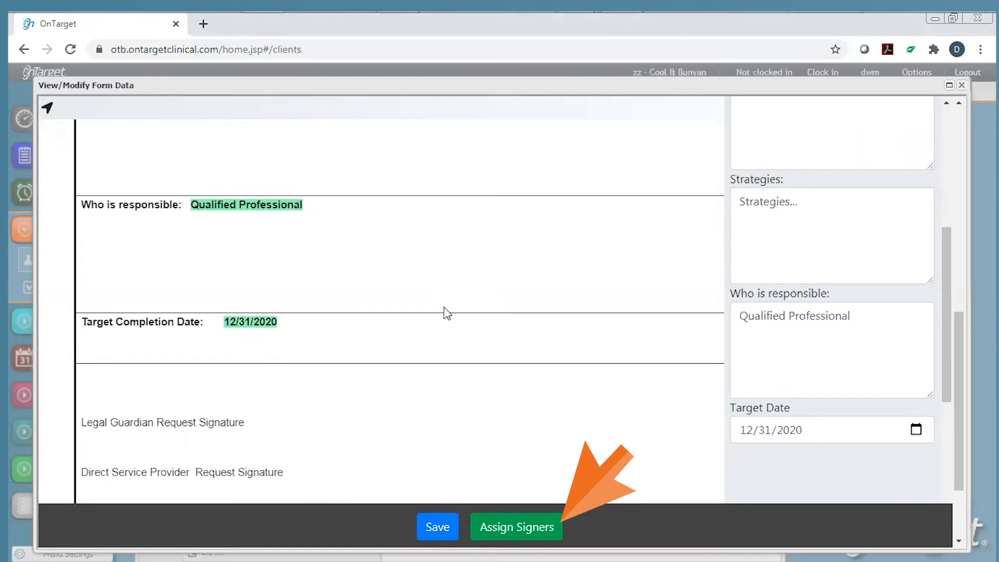
pyautogui.click(517, 527)
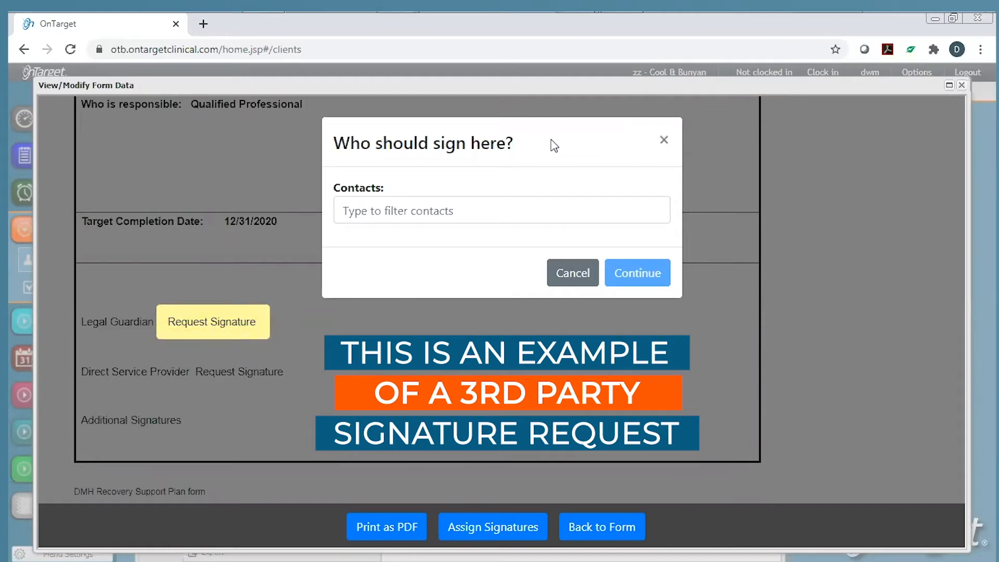
# Create a Legally Responsible Person contact with the guardian's full name and e-mail as Legal Guardian signer.
pyautogui.click(511, 214)
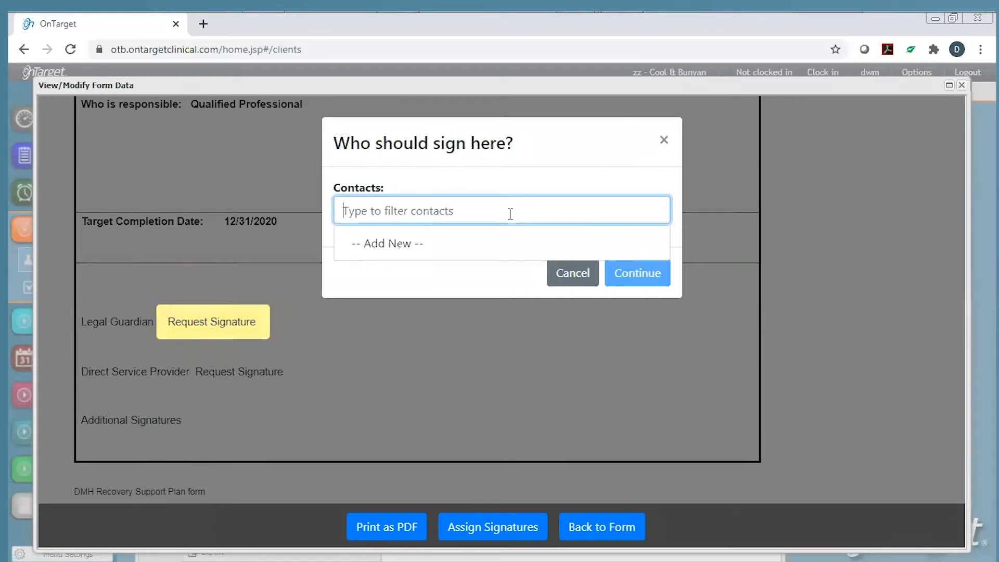
pyautogui.click(392, 248)
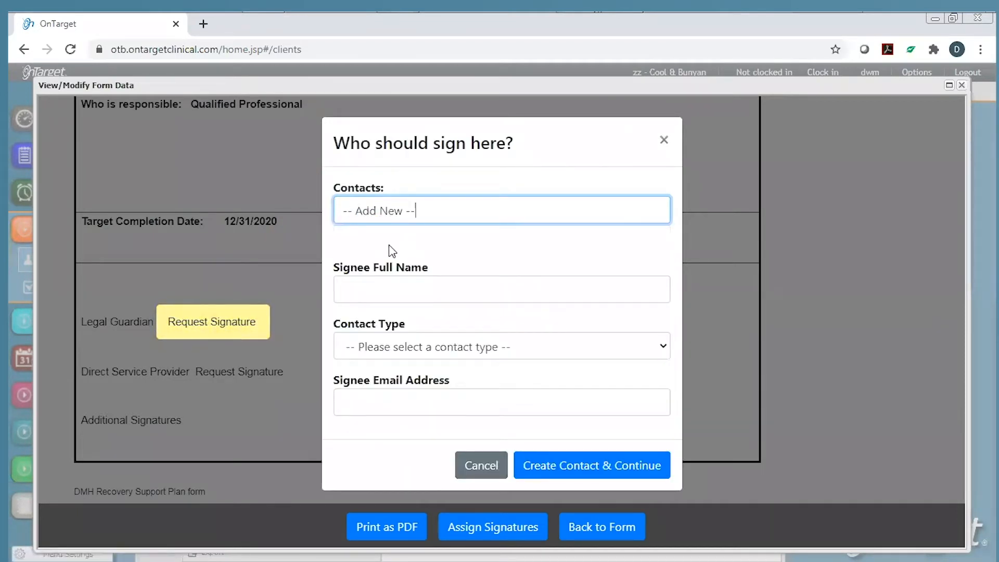
pyautogui.click(386, 284)
pyautogui.write('Jane Doe')
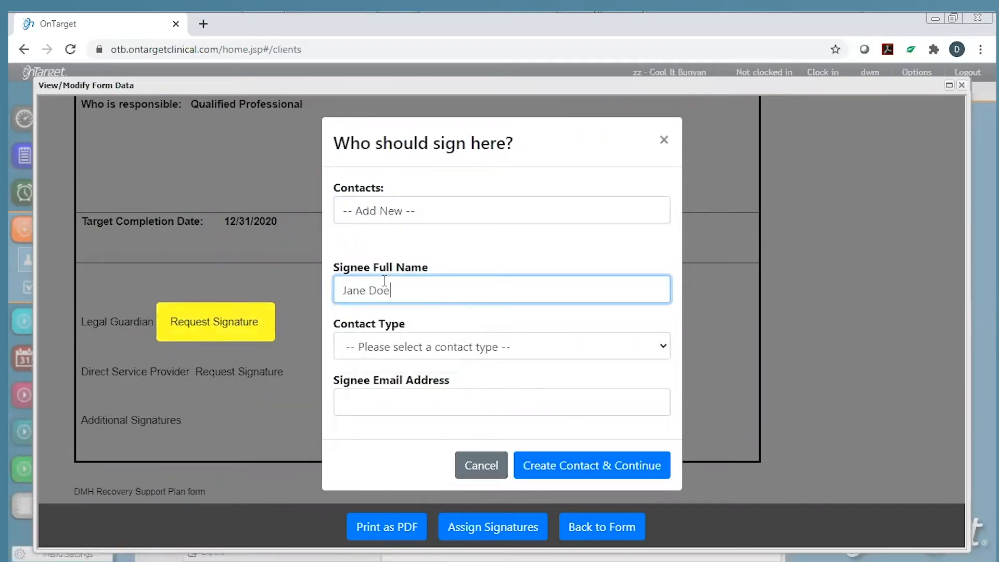
pyautogui.click(460, 352)
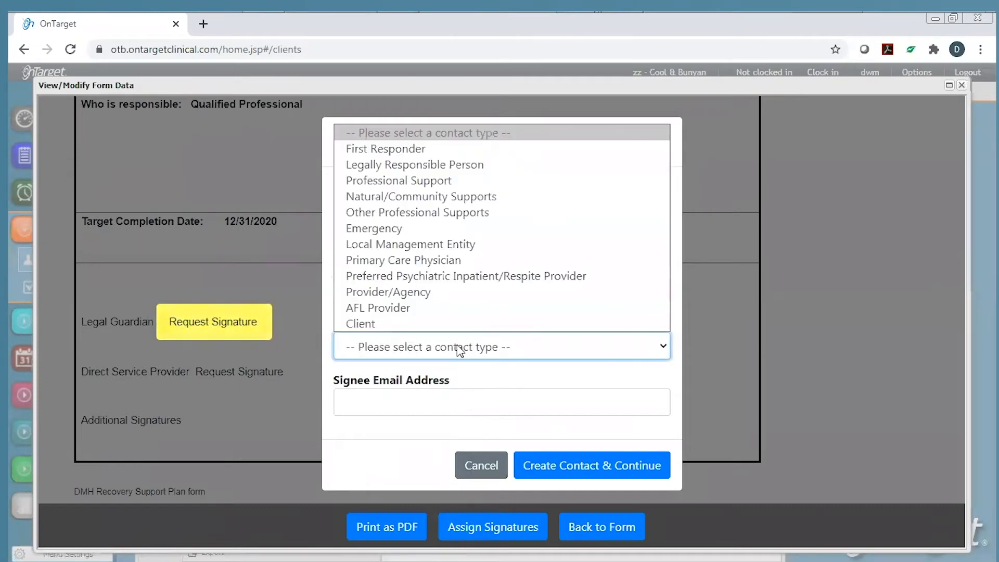
pyautogui.click(411, 166)
pyautogui.click(389, 401)
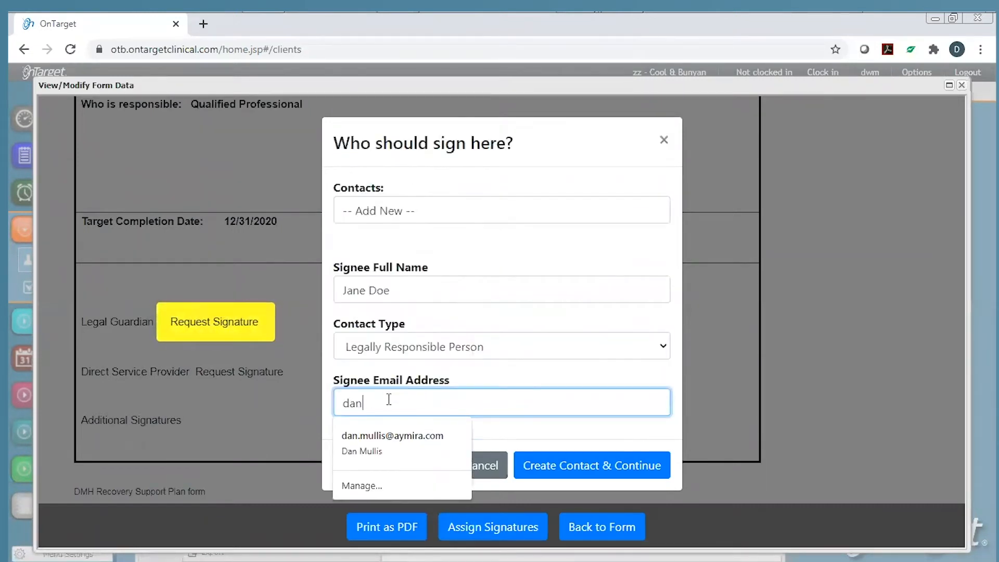
pyautogui.press('Tab')
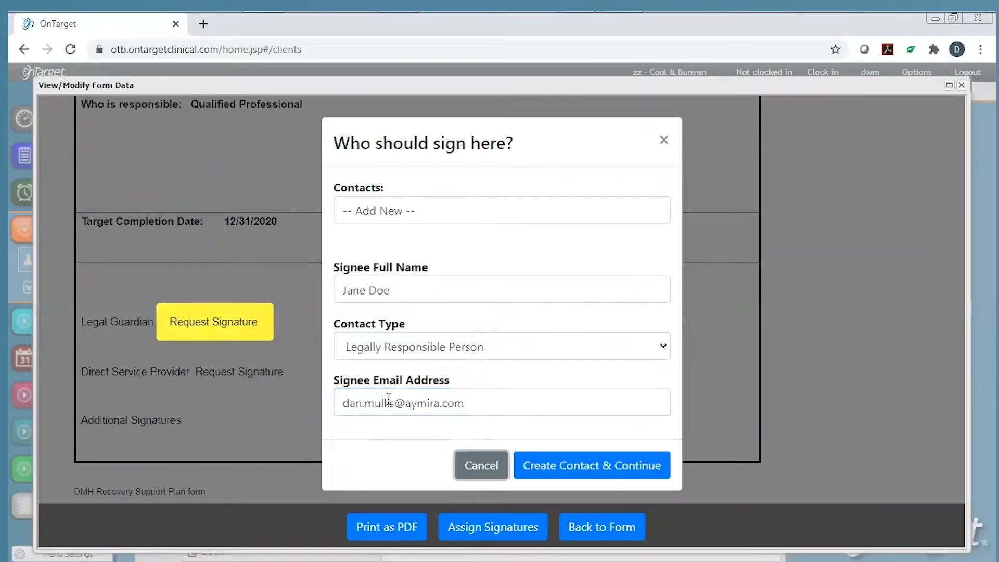
pyautogui.click(586, 468)
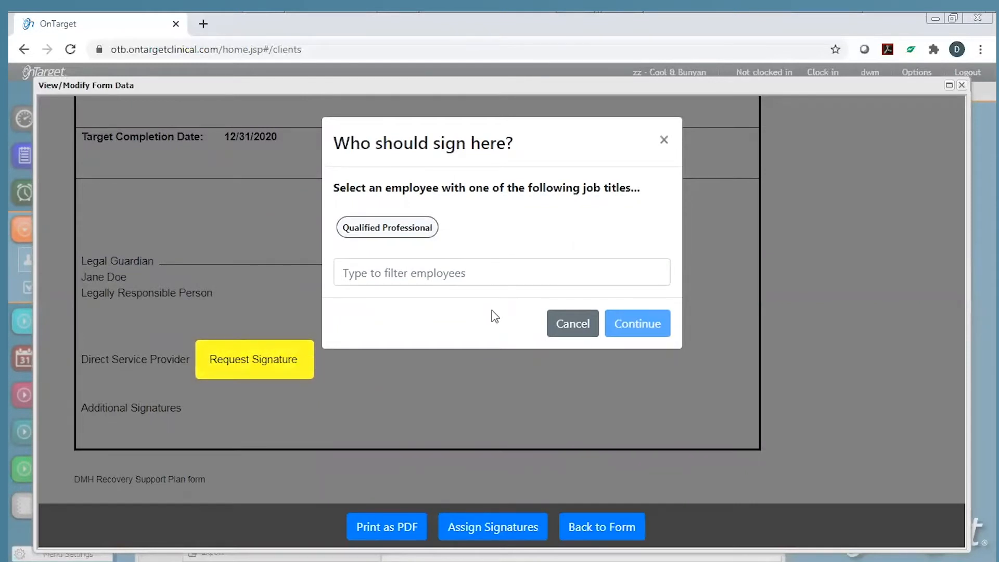
# Assign a Qualified Professional employee as the Direct Service Provider signer.
pyautogui.click(432, 269)
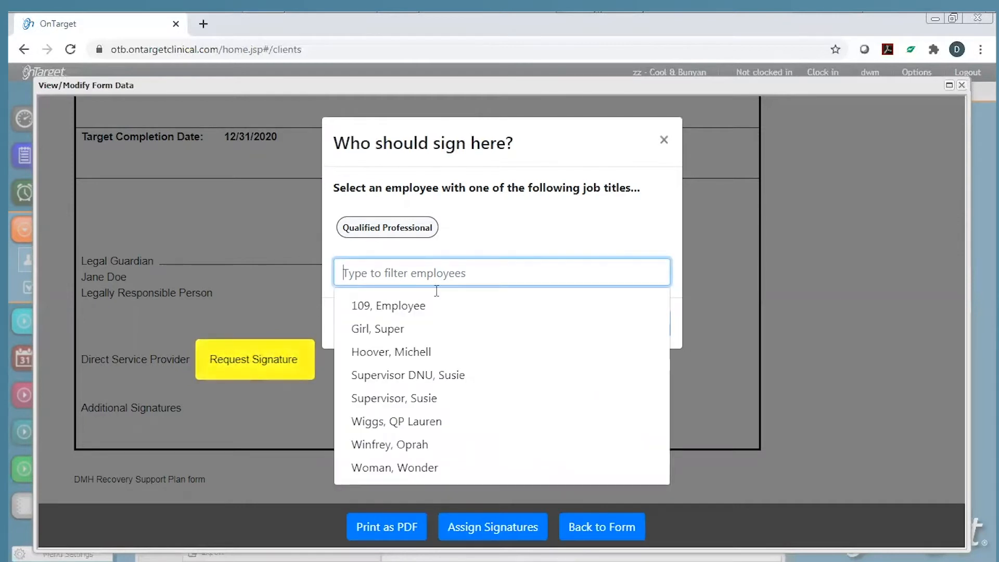
pyautogui.click(454, 376)
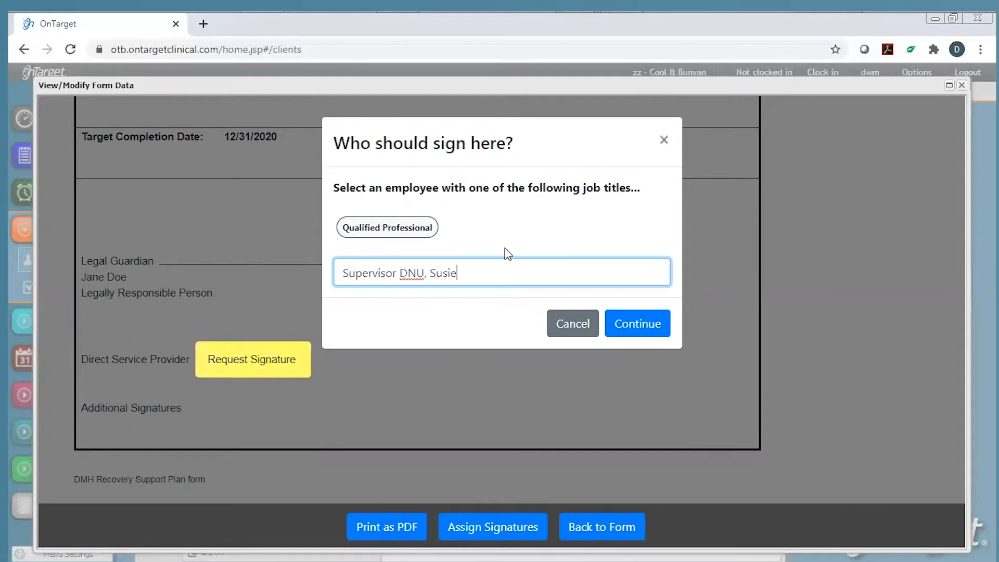
pyautogui.click(504, 246)
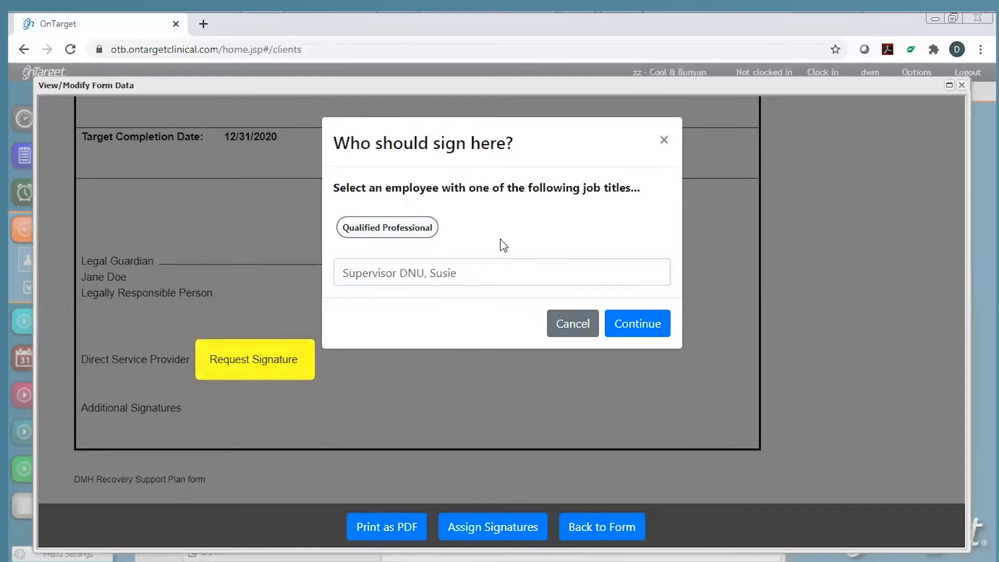
pyautogui.click(634, 325)
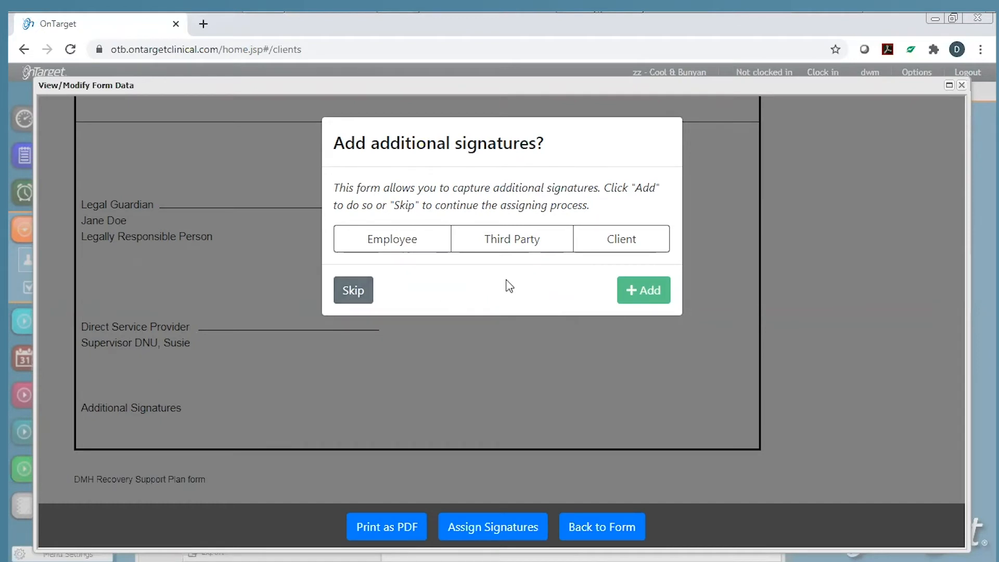
# Add an extra employee signature line requiring the Qualified Professional job title.
pyautogui.click(529, 246)
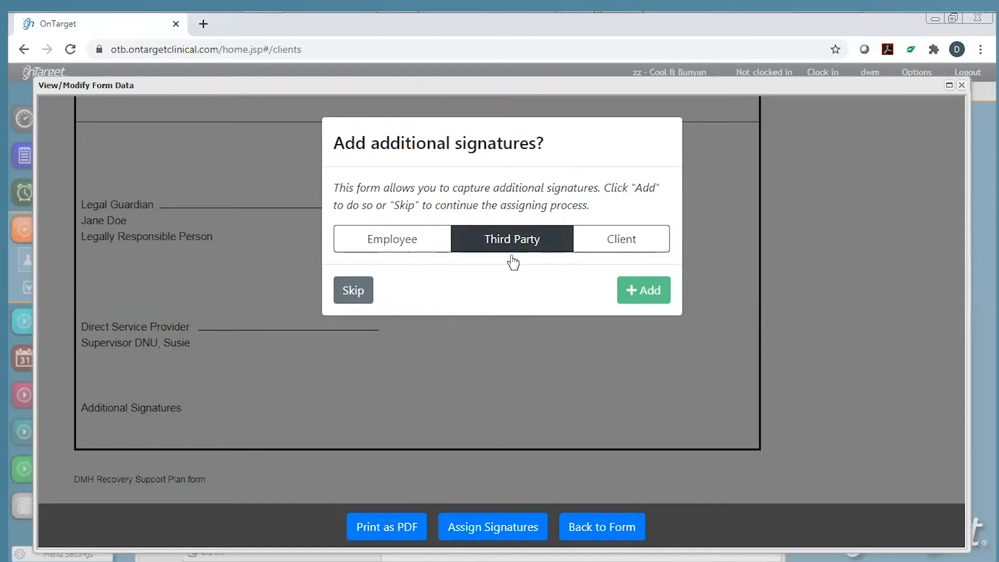
pyautogui.click(402, 251)
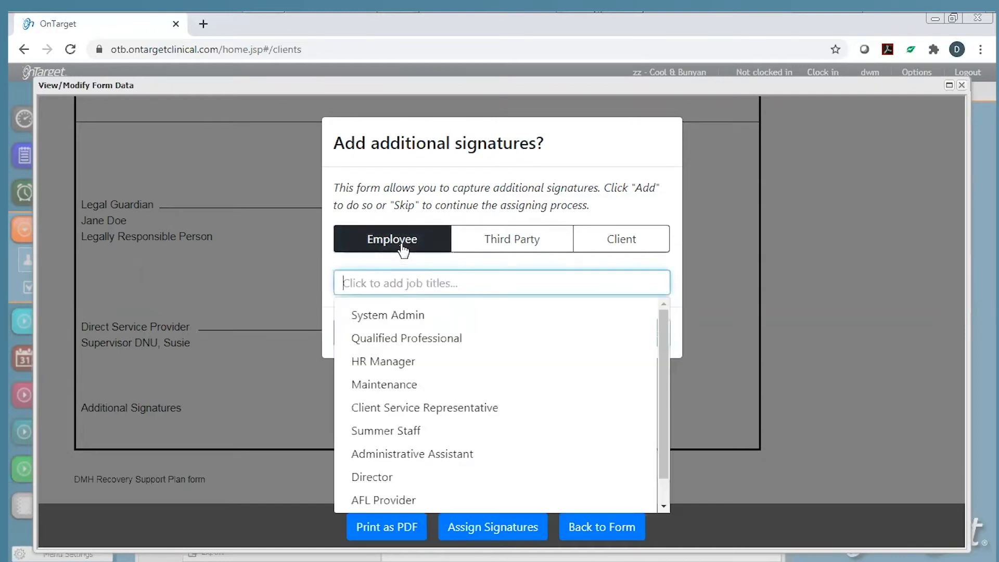
pyautogui.click(414, 339)
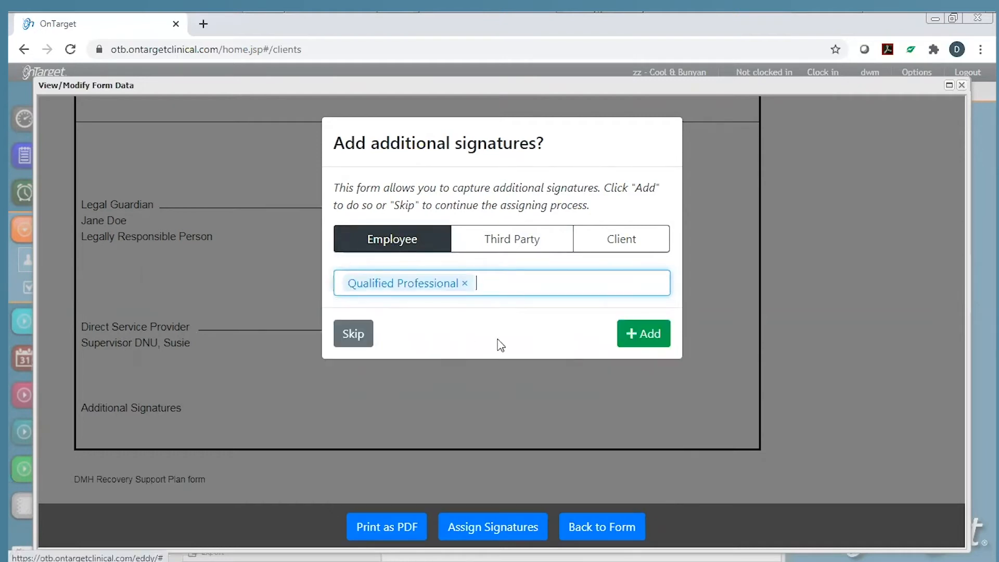
pyautogui.click(642, 334)
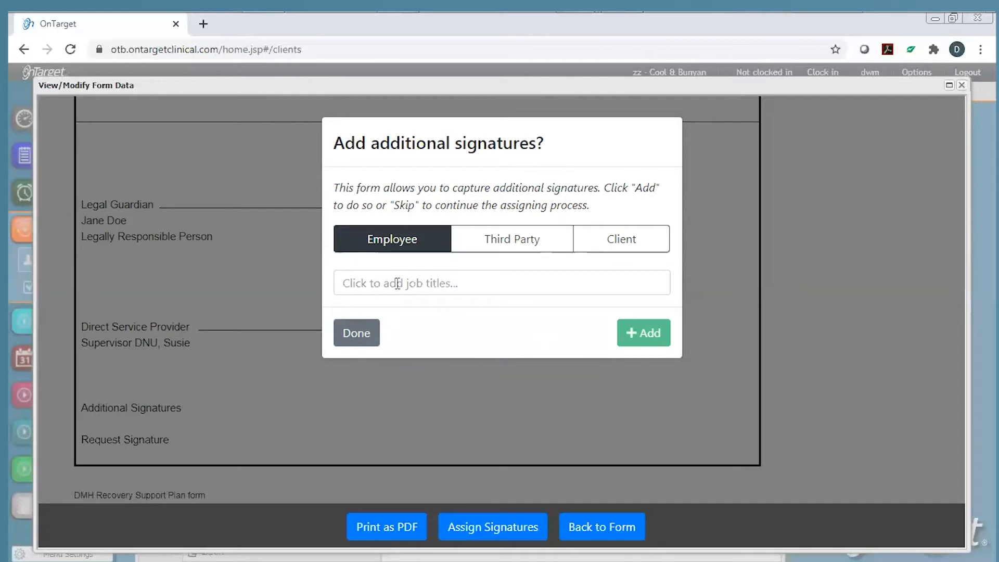
pyautogui.click(358, 336)
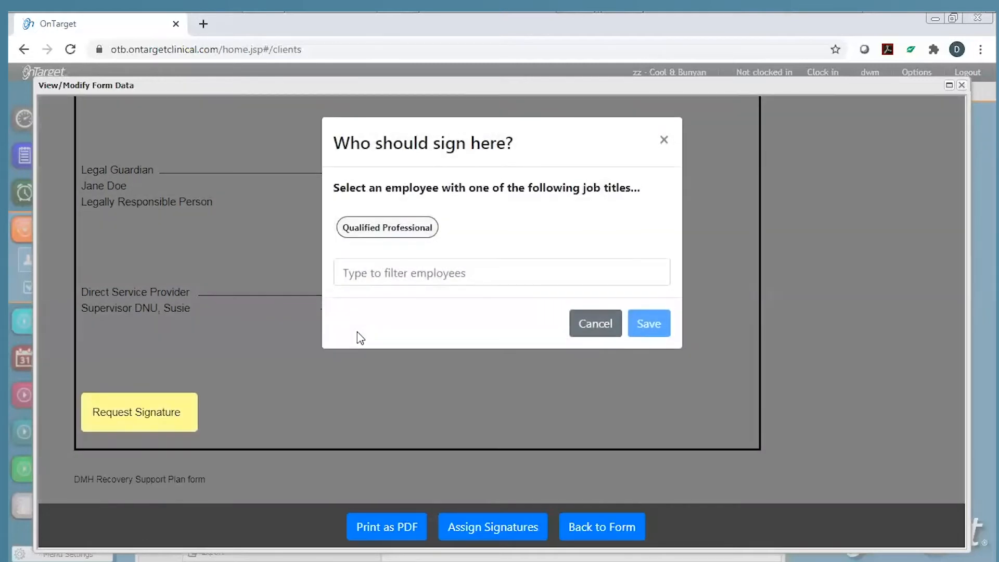
# Choose the employee who must sign the new line and save it.
pyautogui.click(372, 268)
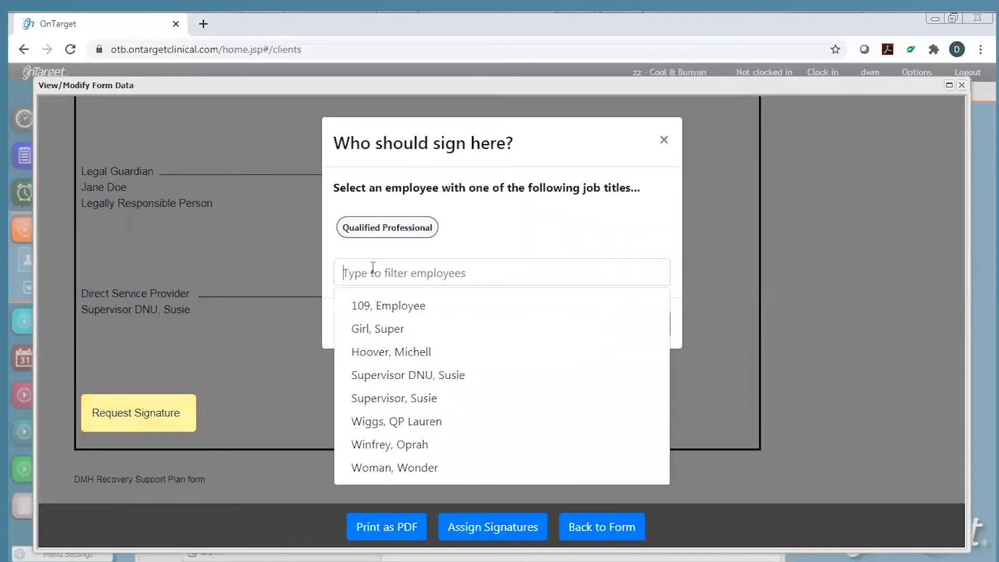
pyautogui.click(379, 328)
pyautogui.click(491, 228)
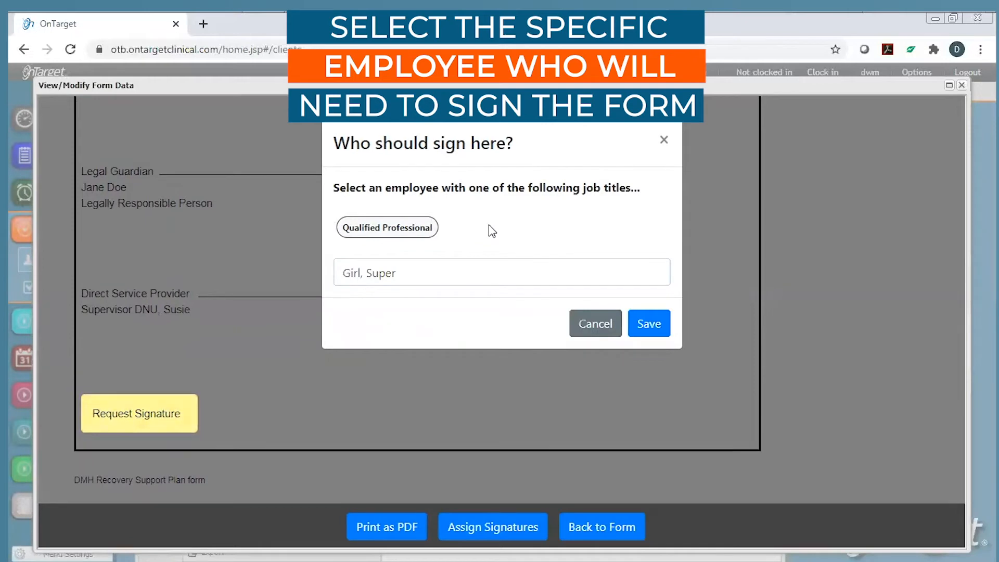
pyautogui.click(646, 328)
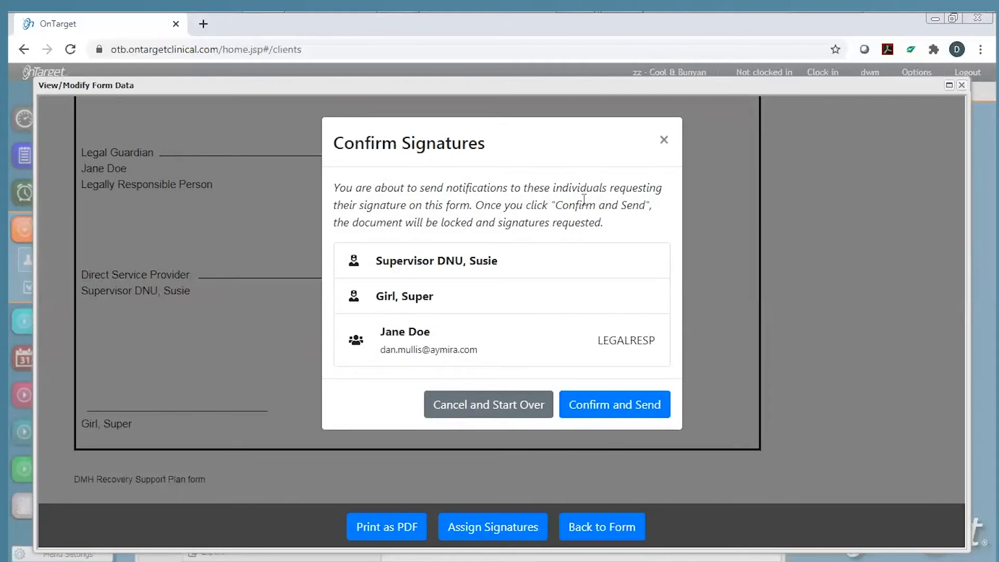
# Confirm the three signers and send the signature requests.
pyautogui.click(606, 409)
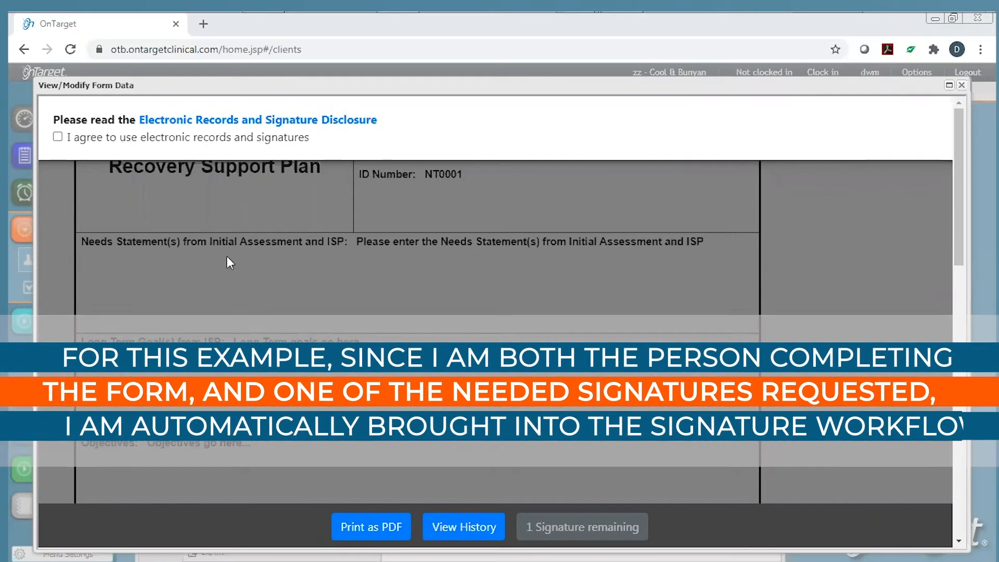
# Agree to electronic signatures, then adopt and submit the provider's signature on the plan.
pyautogui.click(57, 137)
pyautogui.scroll(-15, 554, 351)
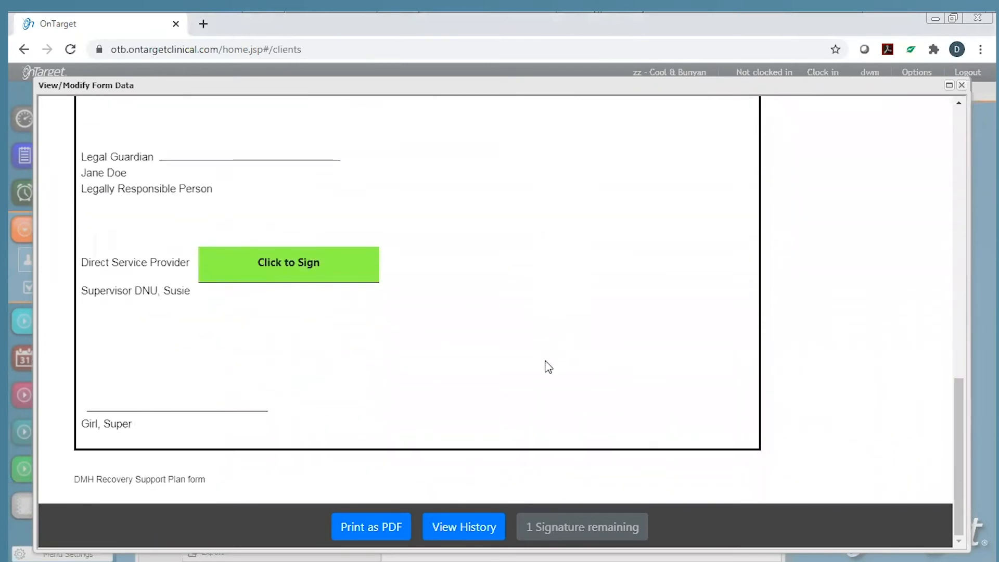
pyautogui.click(267, 270)
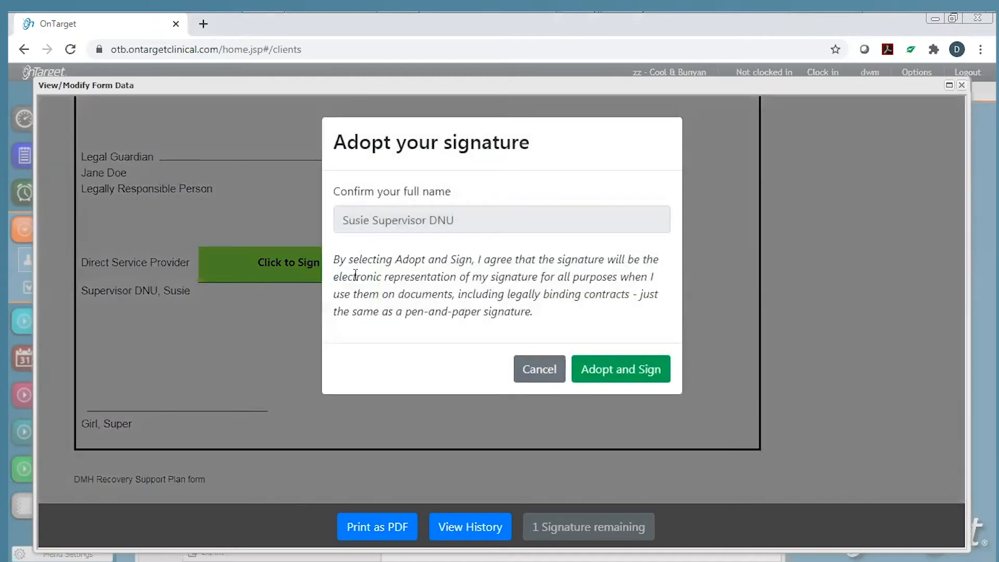
pyautogui.click(610, 371)
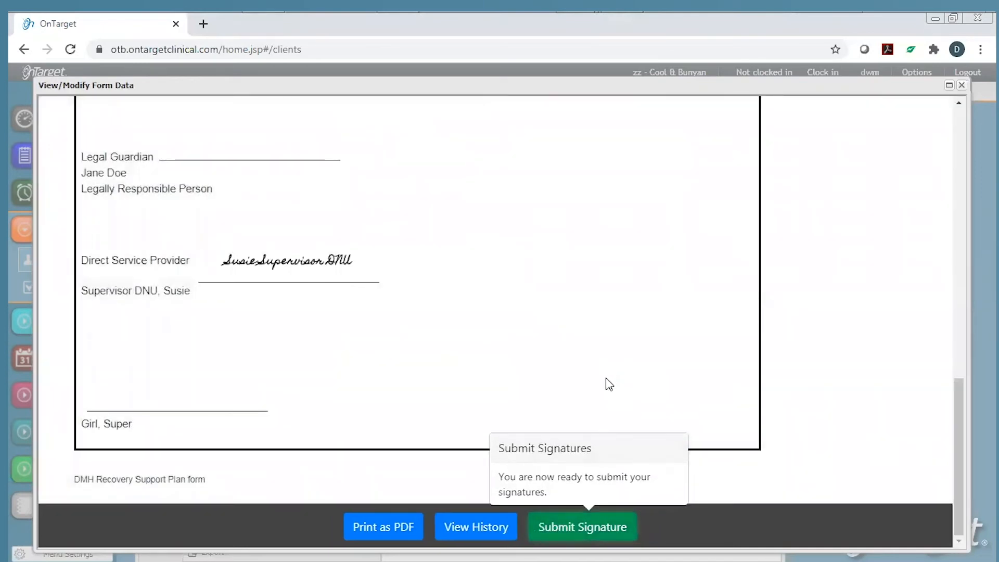
pyautogui.click(574, 529)
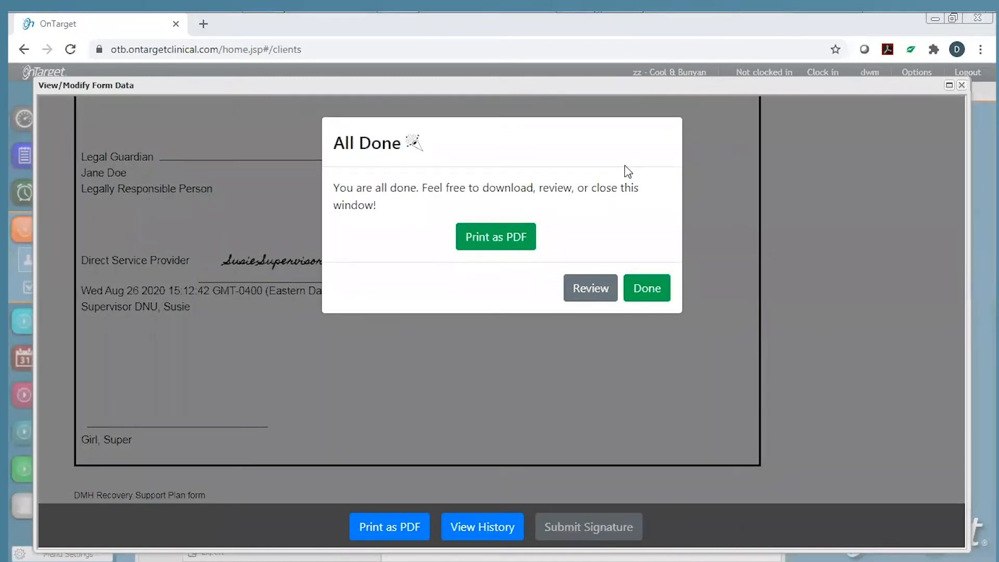
pyautogui.click(647, 288)
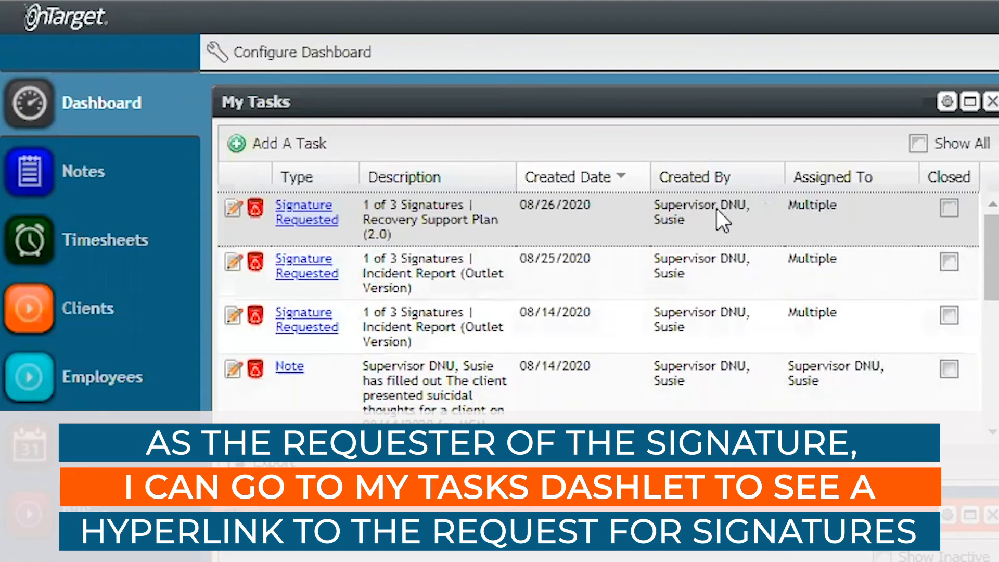
# Open the plan from the Signature Requested task, cancelling the Print as PDF dialog.
pyautogui.click(307, 213)
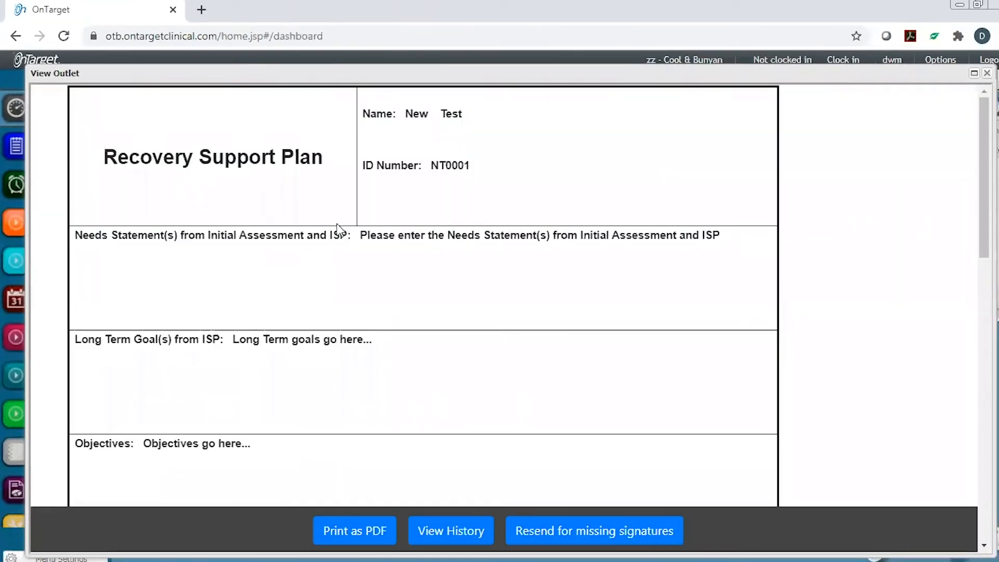
pyautogui.click(340, 534)
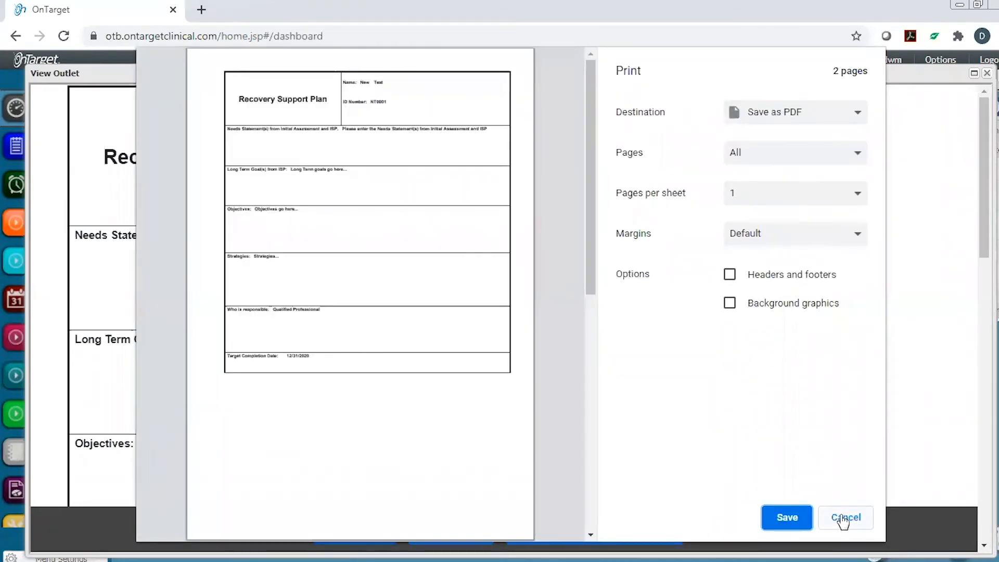
pyautogui.click(843, 520)
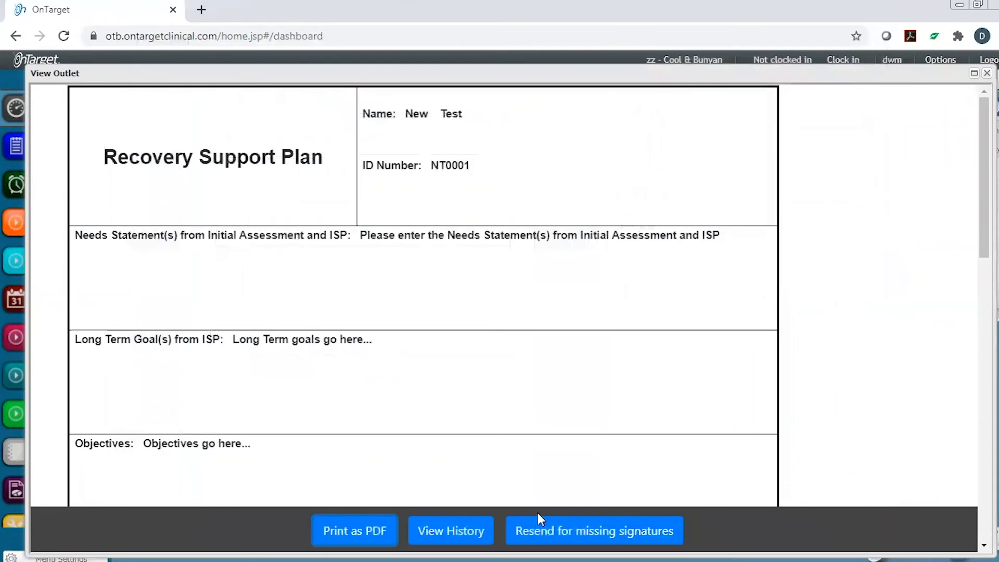
pyautogui.click(451, 531)
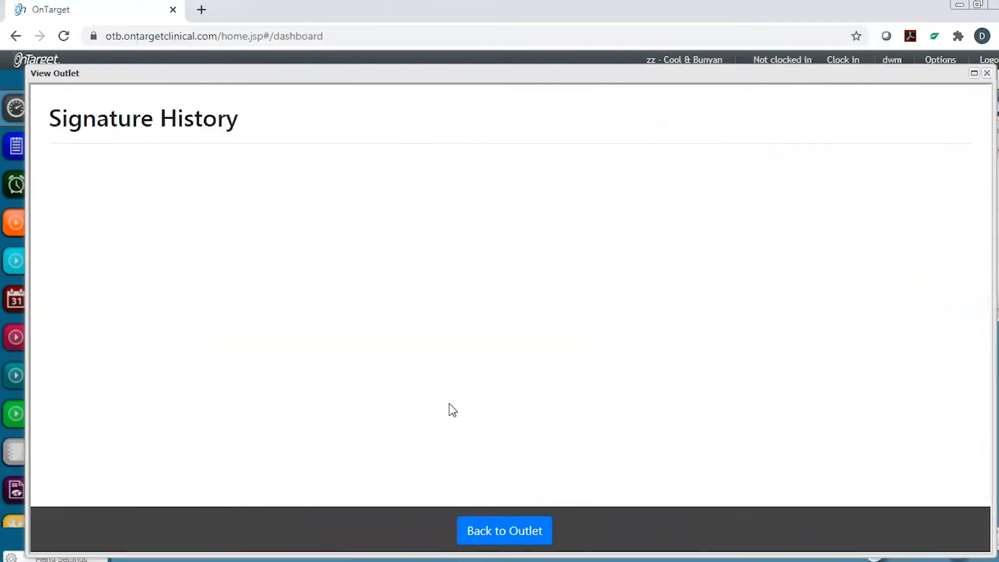
pyautogui.scroll(-6, 429, 348)
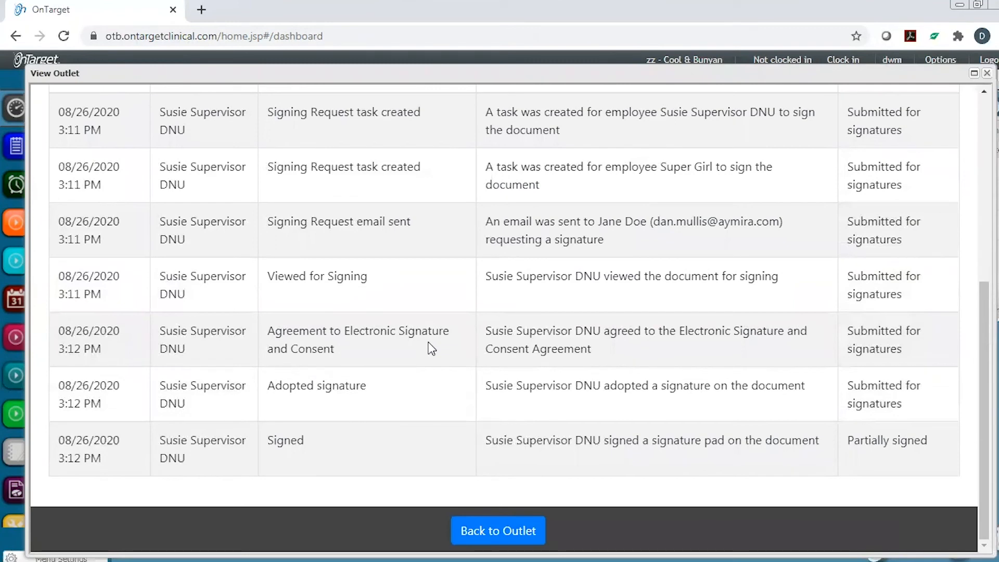
pyautogui.click(493, 534)
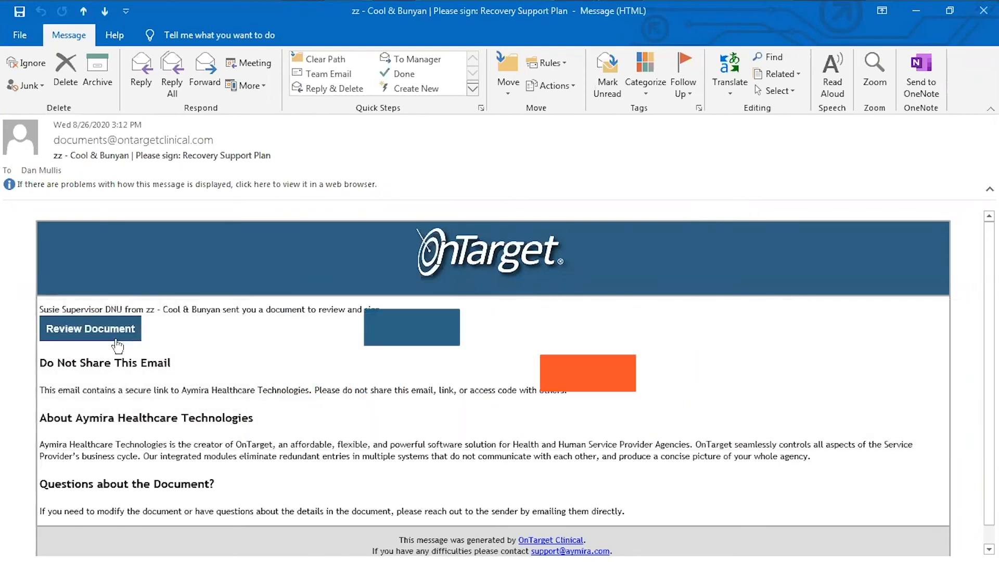
# Follow the signing email's Review Document link to OnTarget's identity check page.
pyautogui.click(105, 338)
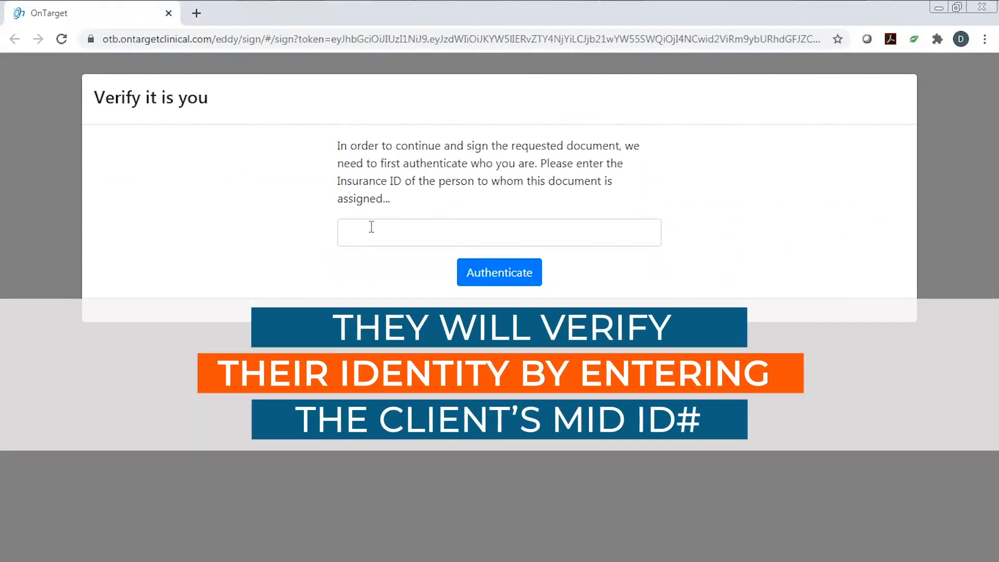
# Authenticate as the legal guardian with the guardian's insurance ID to open the document.
pyautogui.click(437, 236)
pyautogui.write('12345')
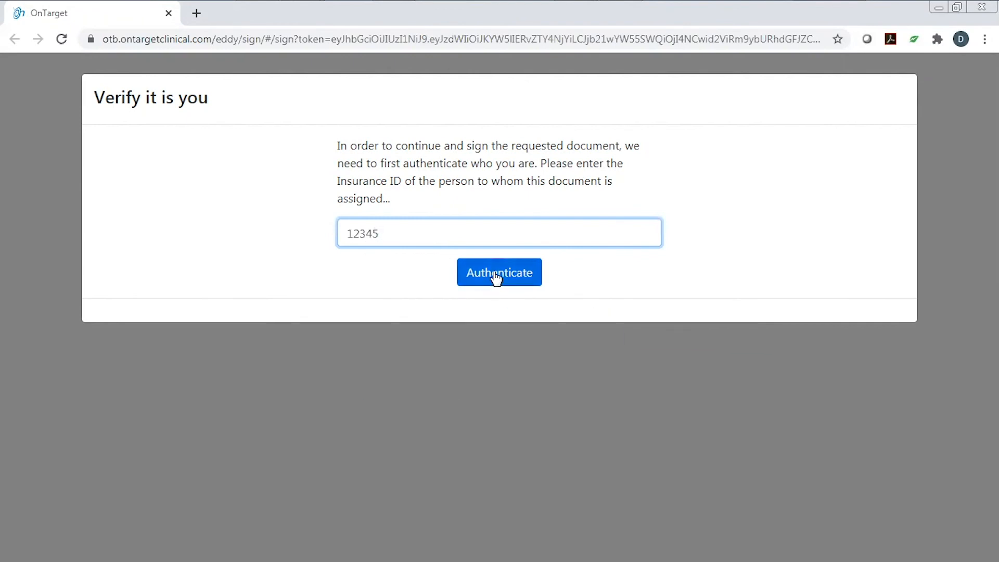
pyautogui.click(496, 278)
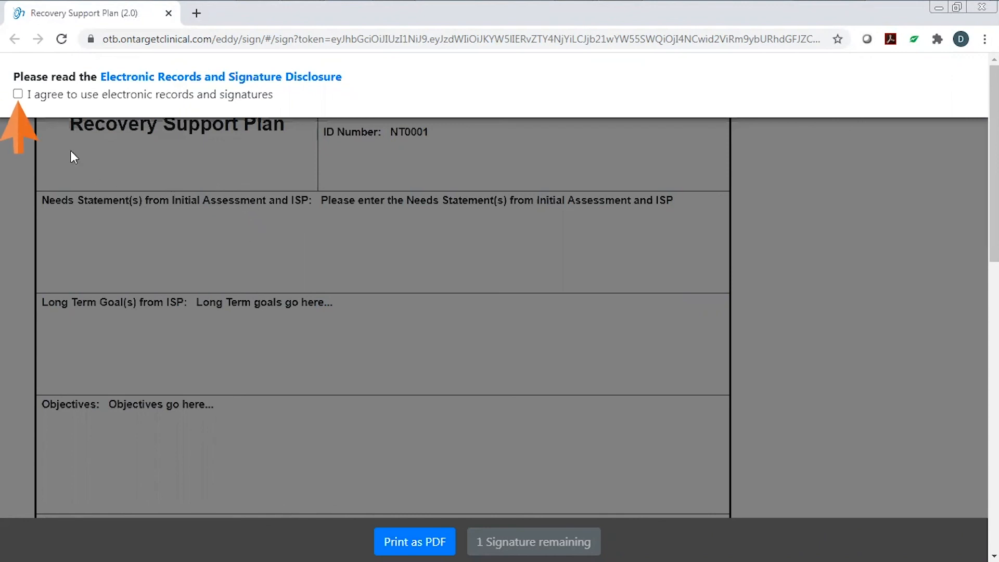
# Agree to electronic records, then adopt and submit the guardian's signature on the guardian line.
pyautogui.click(19, 94)
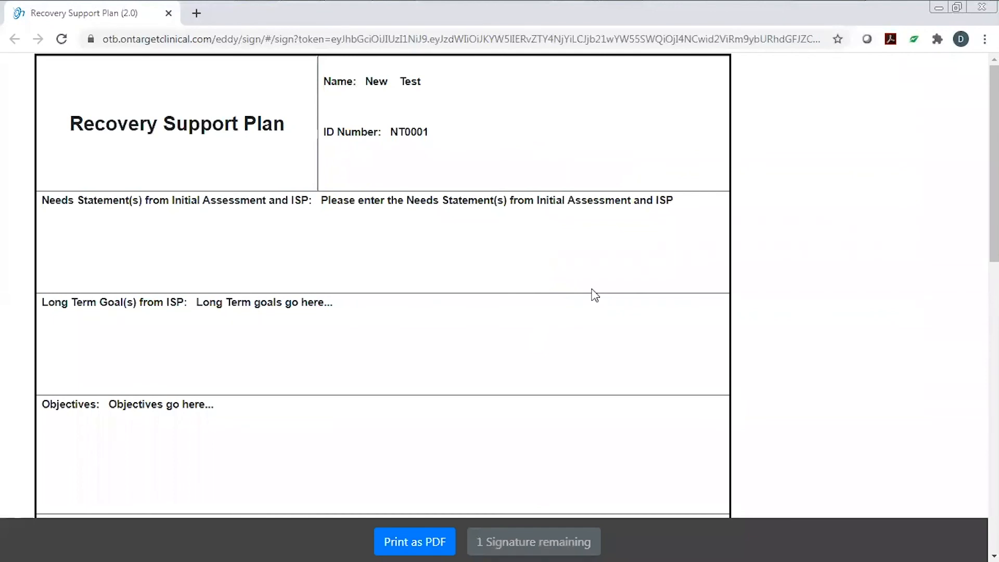
pyautogui.scroll(-10, 589, 293)
pyautogui.scroll(-3, 573, 293)
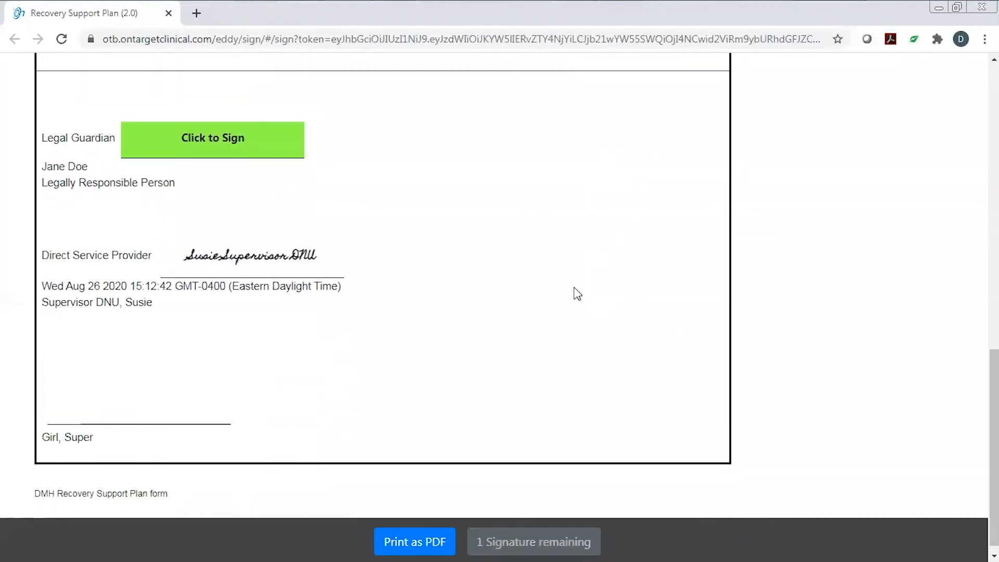
pyautogui.scroll(3, 573, 293)
pyautogui.click(215, 286)
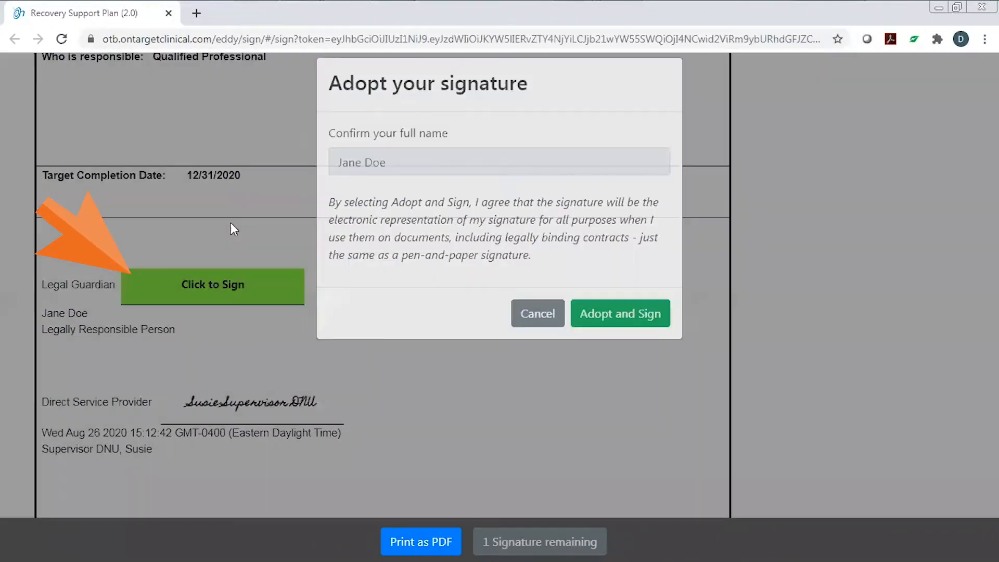
pyautogui.click(606, 338)
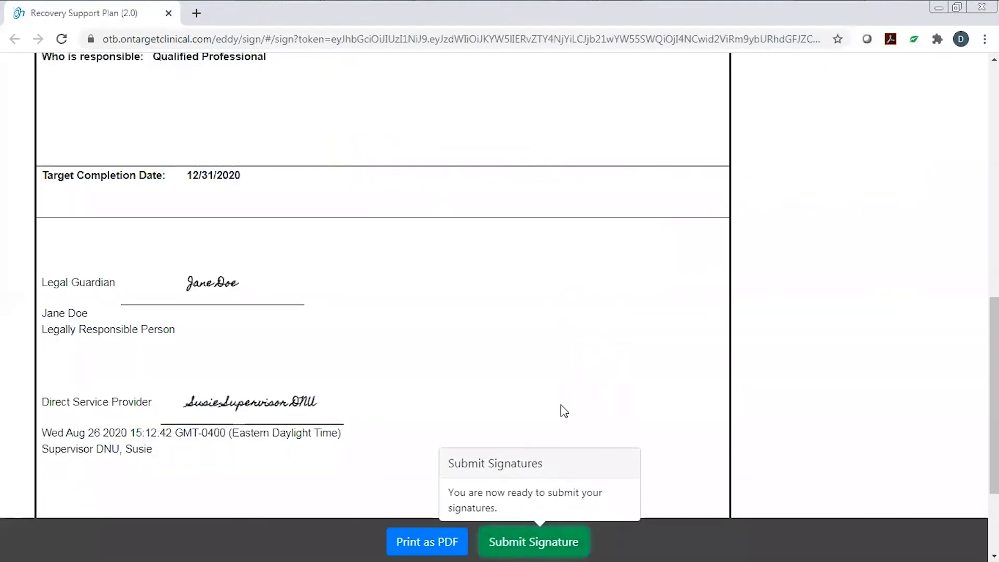
pyautogui.click(515, 544)
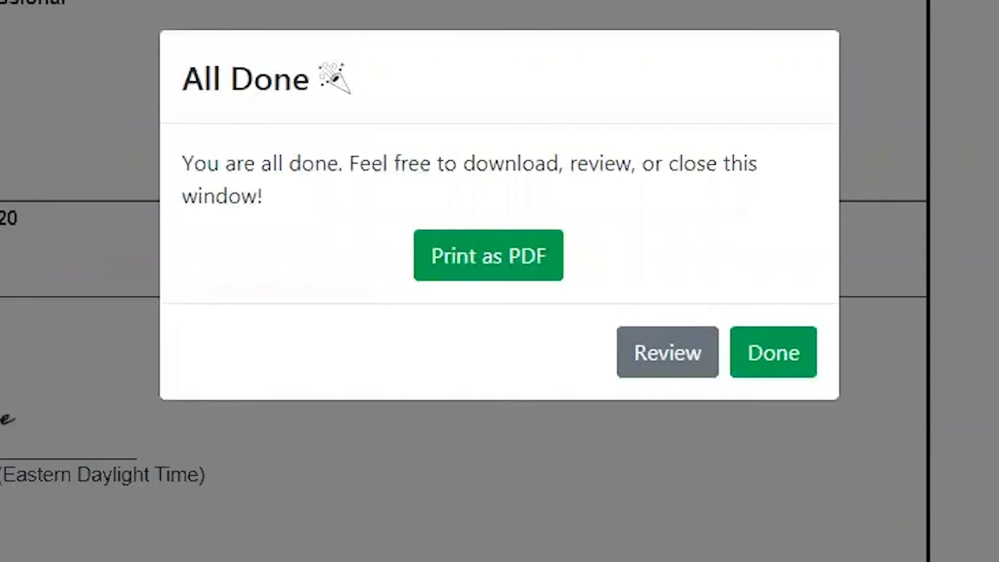